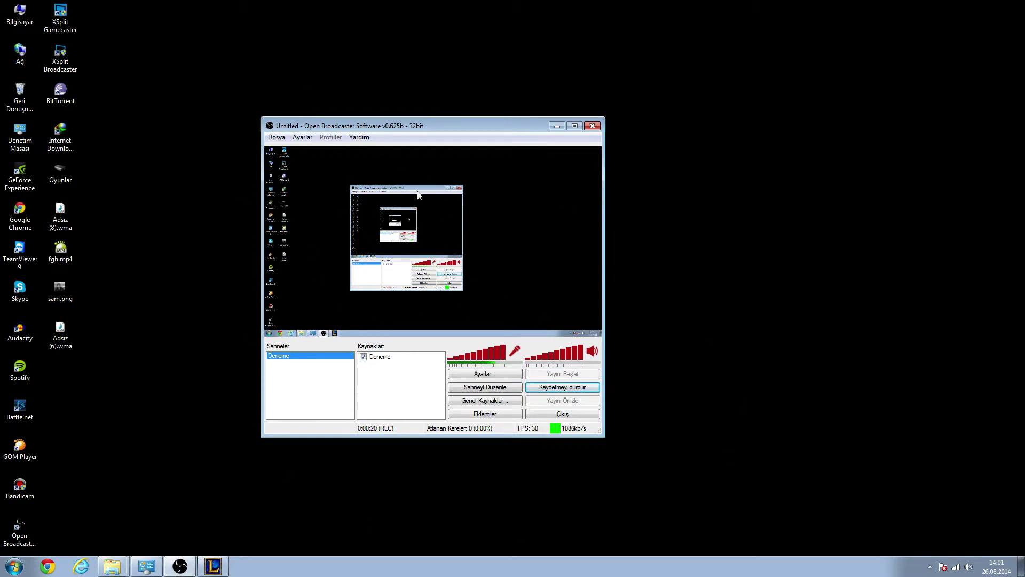
Set the mode to Sadece Dosya Çıkışı in the Yayın Ayarları section of the settings
{"action": "left_click_drag", "start_coordinate": [456, 133], "coordinate": [511, 138]}
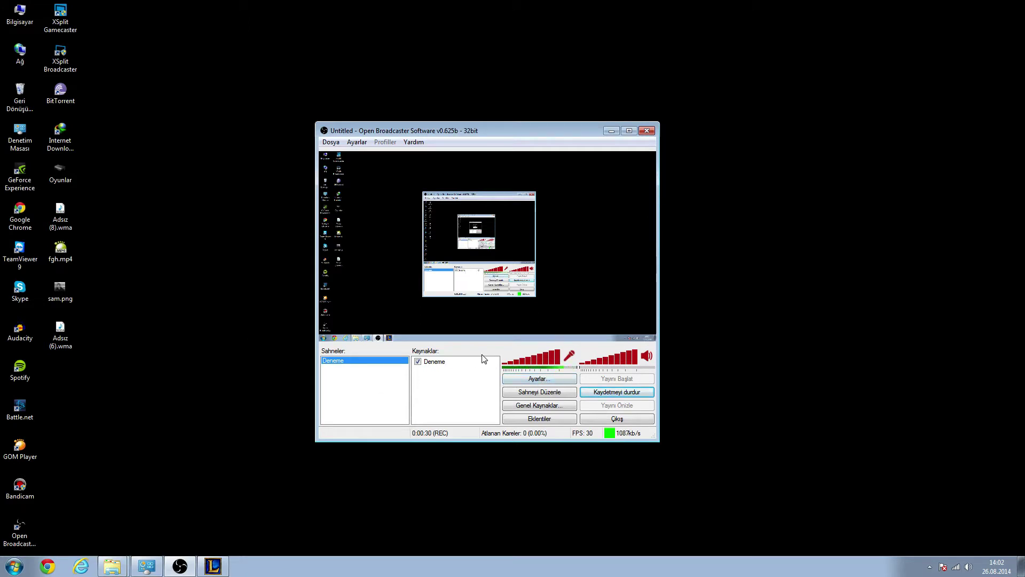
{"action": "left_click", "coordinate": [547, 380]}
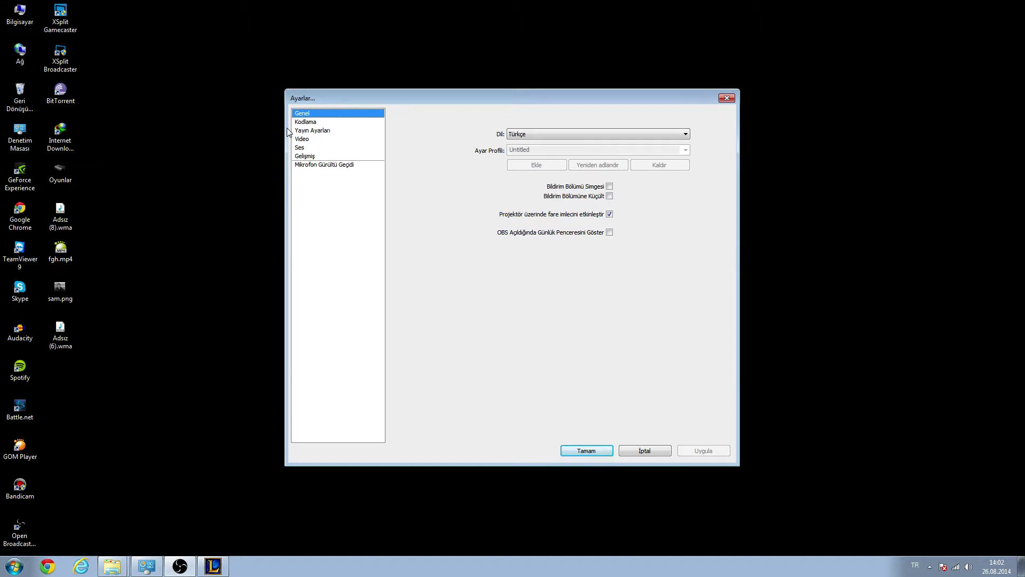
{"action": "left_click", "coordinate": [313, 131]}
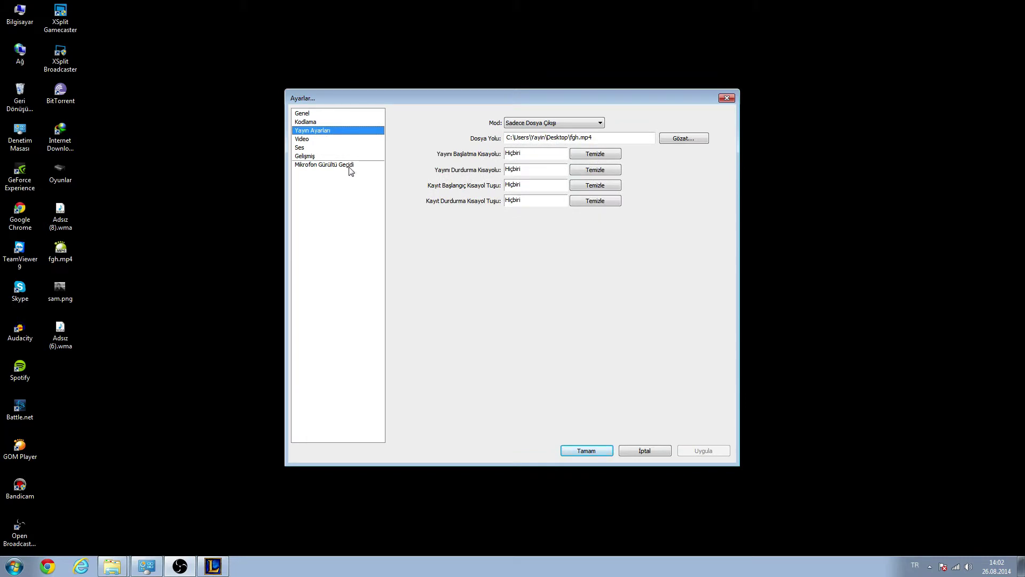
{"action": "left_click", "coordinate": [537, 122]}
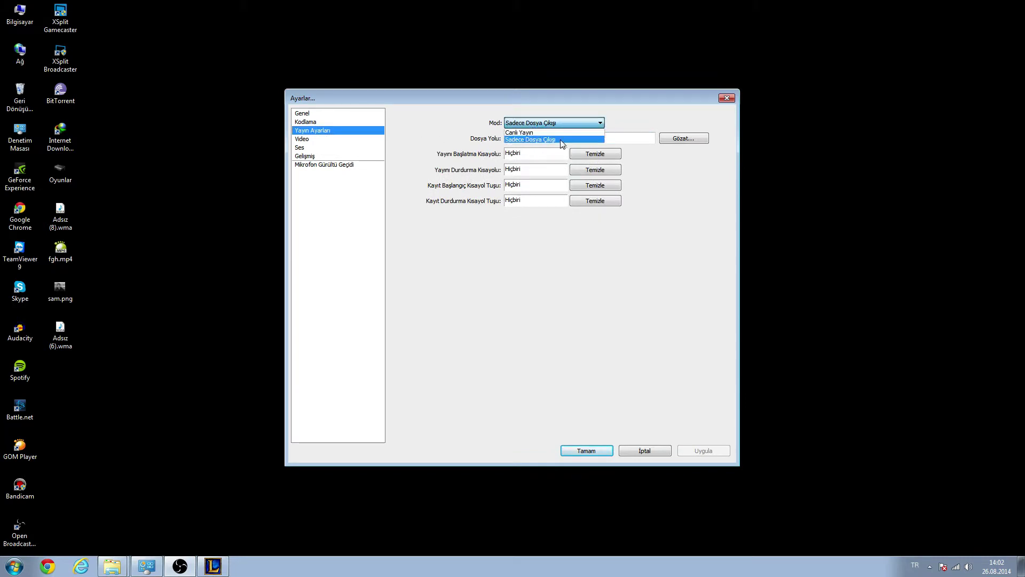
{"action": "left_click", "coordinate": [529, 139]}
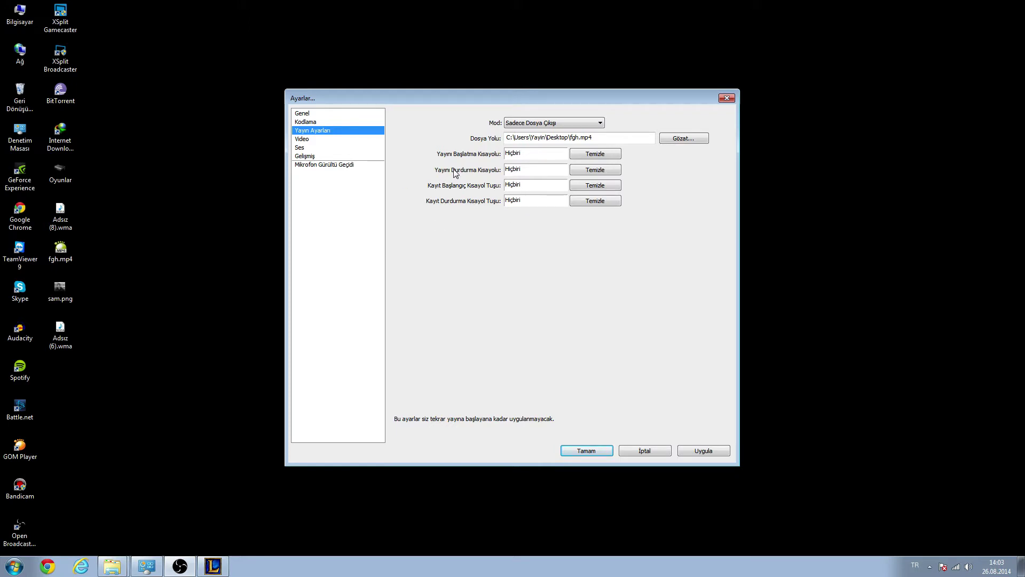
Save the changed settings, check the Mikrofon Gürültü Geçidi section and close the settings window with its values accepted
{"action": "left_click", "coordinate": [339, 165]}
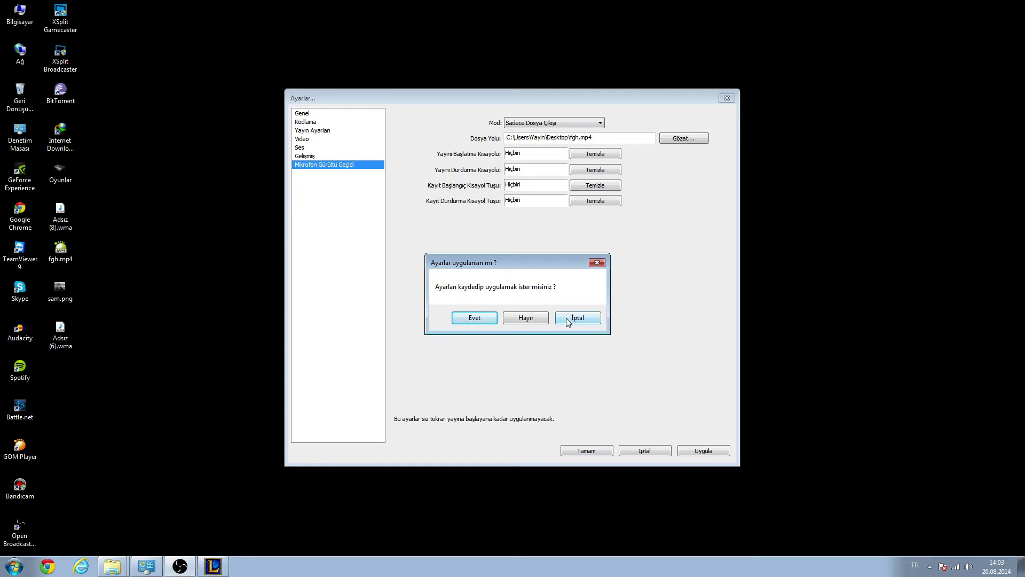
{"action": "left_click", "coordinate": [484, 322]}
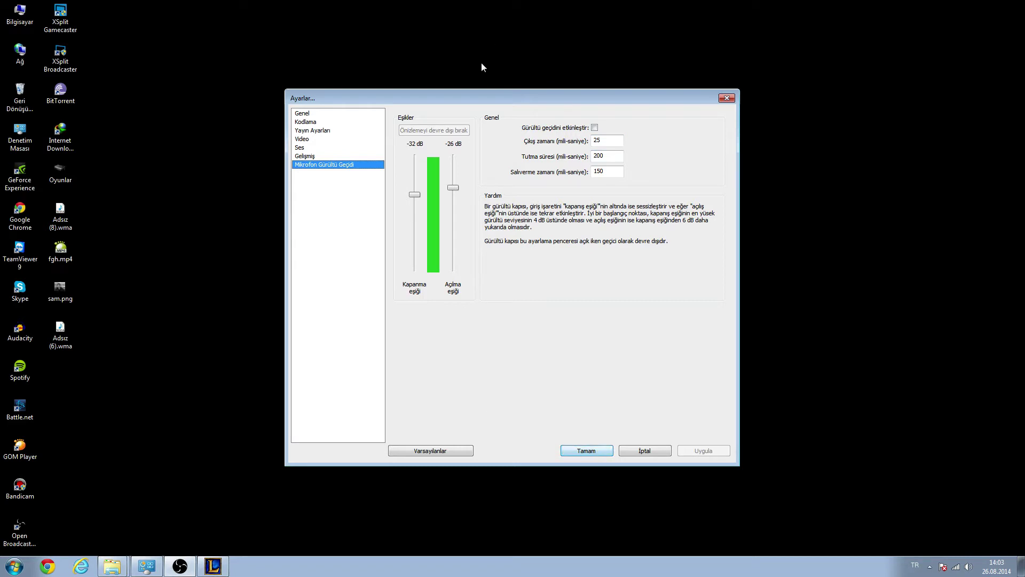
{"action": "left_click_drag", "start_coordinate": [459, 96], "coordinate": [563, 92]}
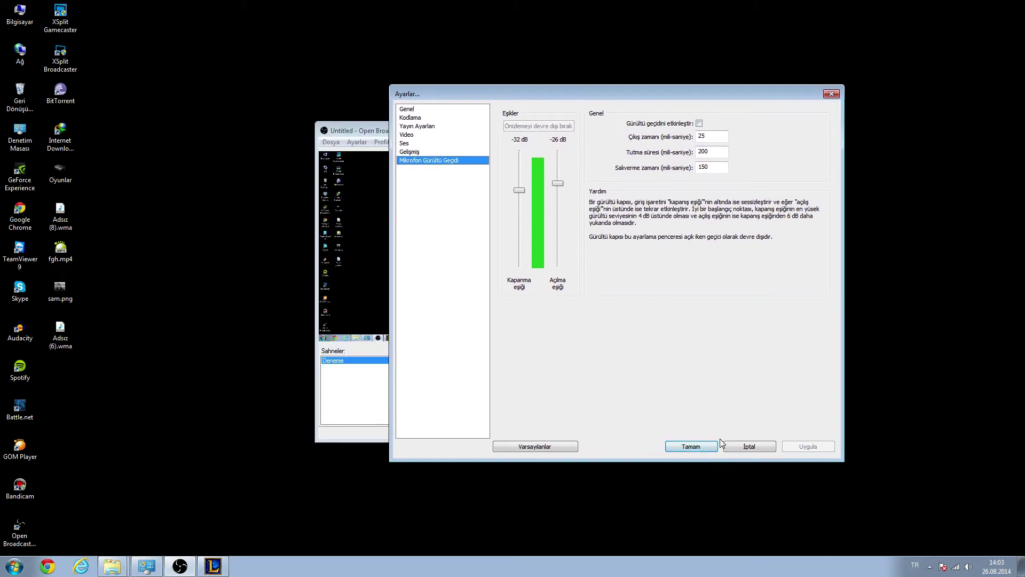
{"action": "left_click", "coordinate": [705, 448]}
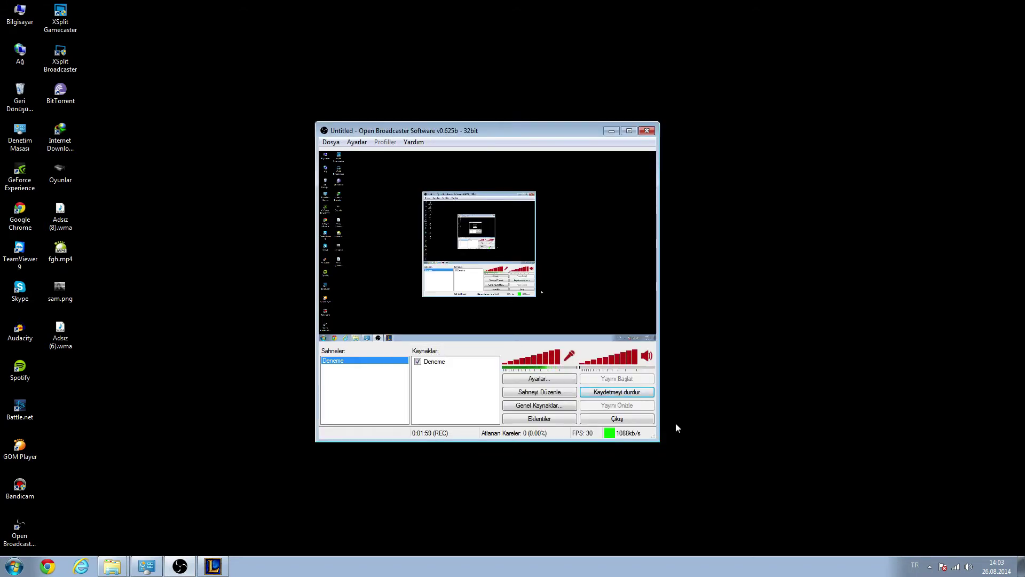
Move the OBS window clear of the game launcher, view the League of Legends launcher and minimise it
{"action": "left_click_drag", "start_coordinate": [523, 137], "coordinate": [445, 116]}
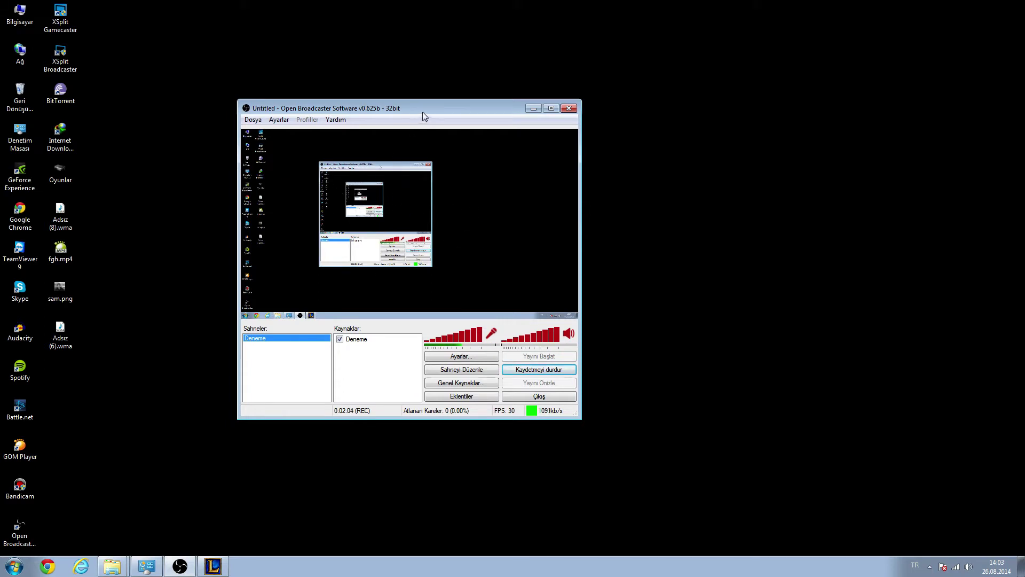
{"action": "left_click_drag", "start_coordinate": [427, 105], "coordinate": [420, 98]}
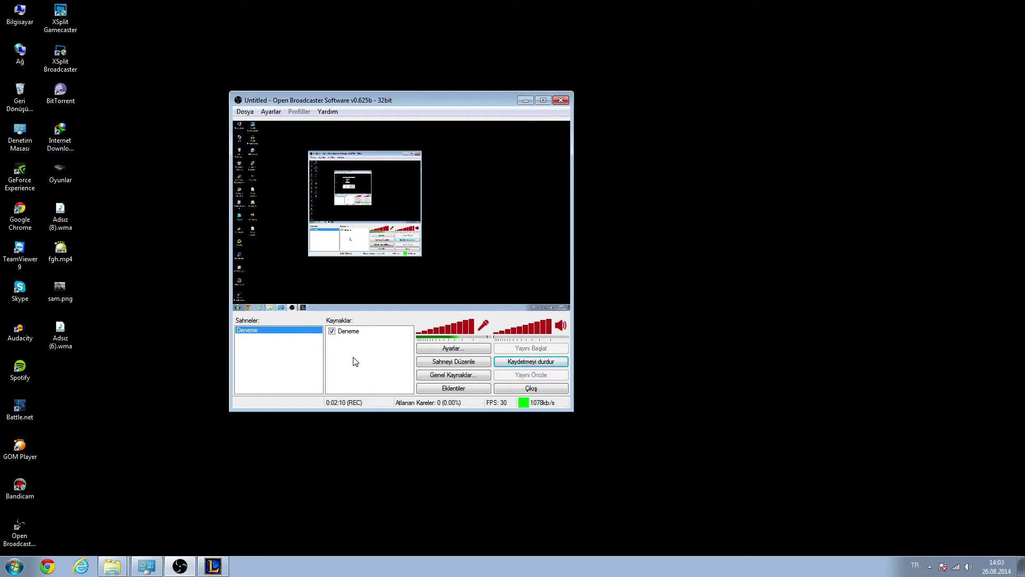
{"action": "left_click", "coordinate": [213, 566]}
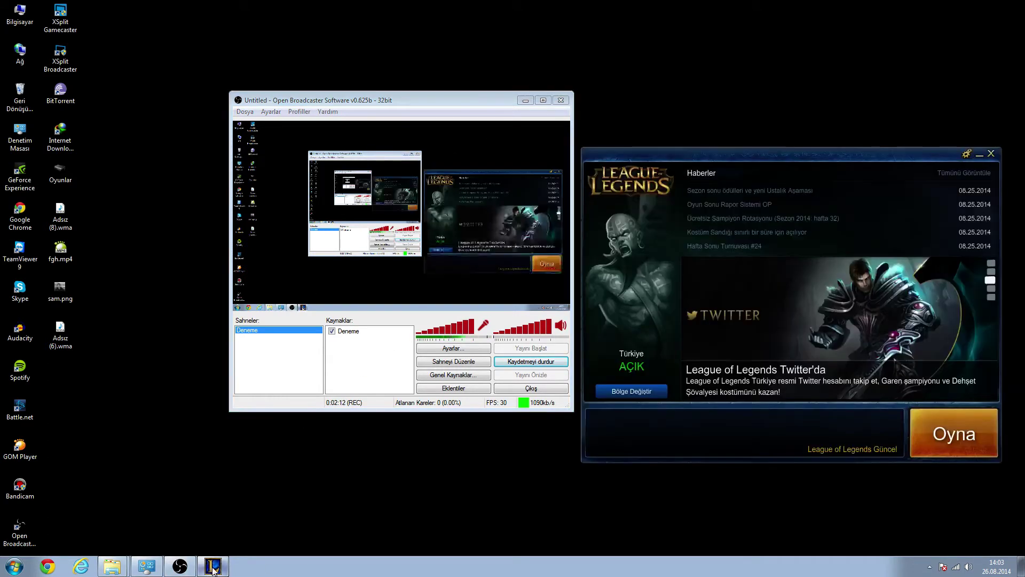
{"action": "left_click", "coordinate": [981, 157]}
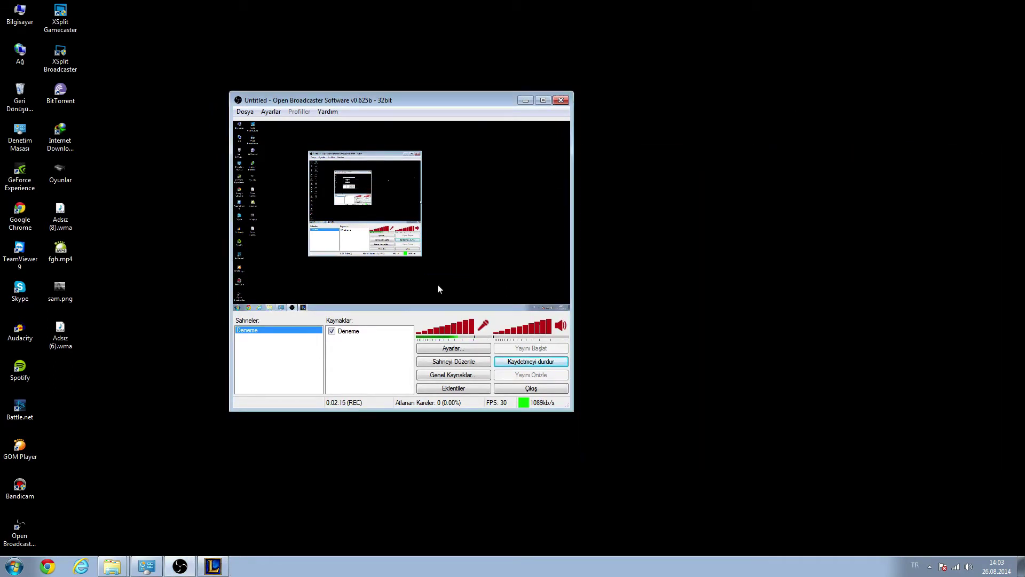
{"action": "right_click", "coordinate": [341, 353]}
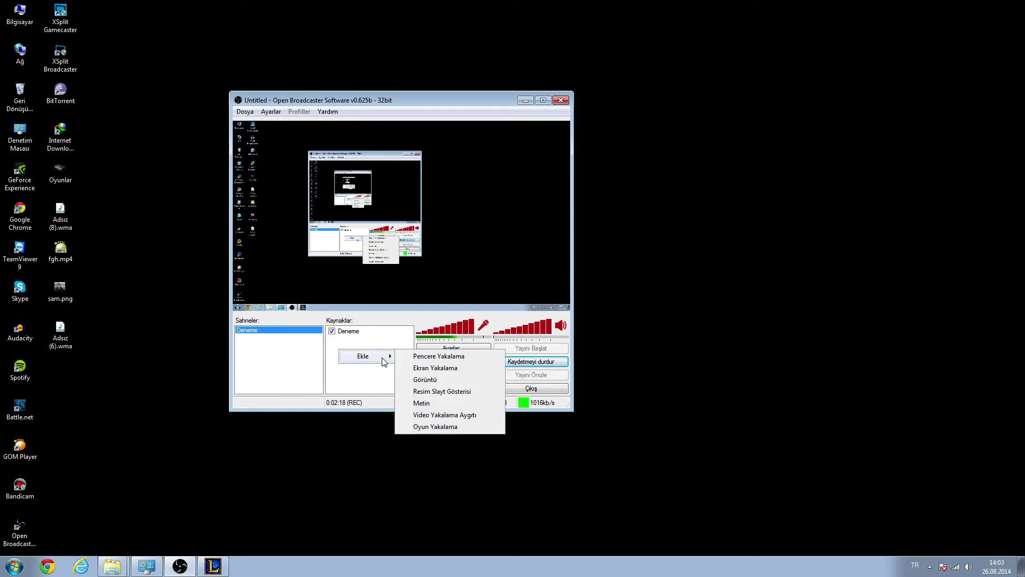
{"action": "left_click", "coordinate": [411, 356]}
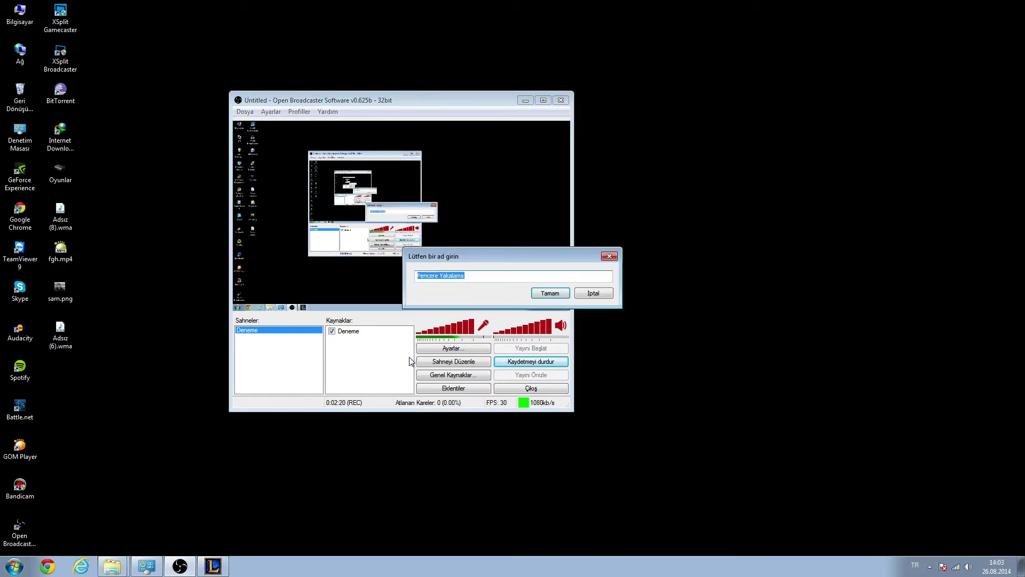
{"action": "type", "text": "oyun ekranı"}
{"action": "key", "text": "Return"}
{"action": "left_click_drag", "start_coordinate": [512, 128], "coordinate": [719, 129]}
{"action": "left_click", "coordinate": [696, 152]}
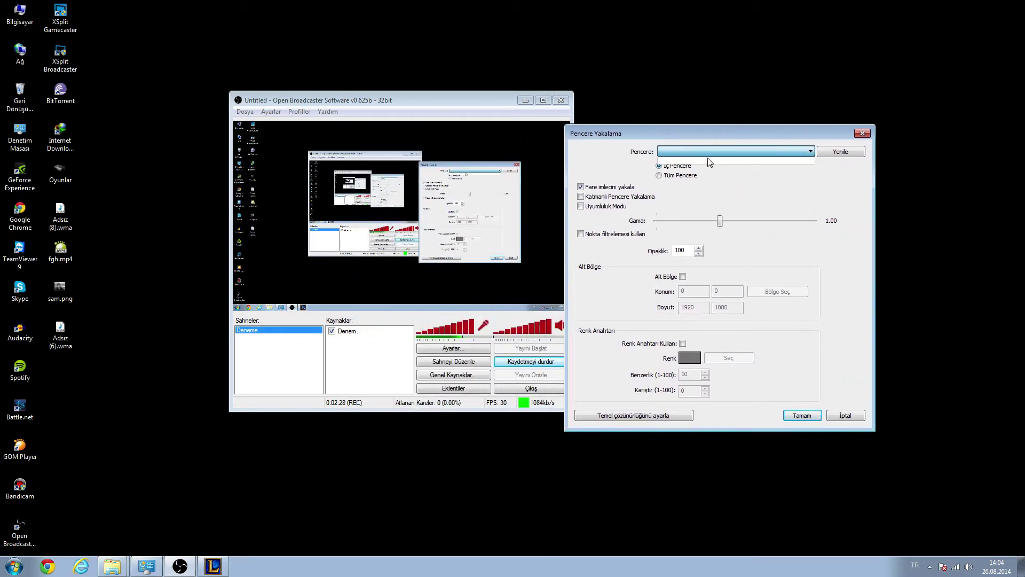
{"action": "left_click", "coordinate": [839, 152]}
Close the League of Legends launcher and start it again from the Oyunlar folder on the desktop, closing the folder window
{"action": "left_click", "coordinate": [213, 565]}
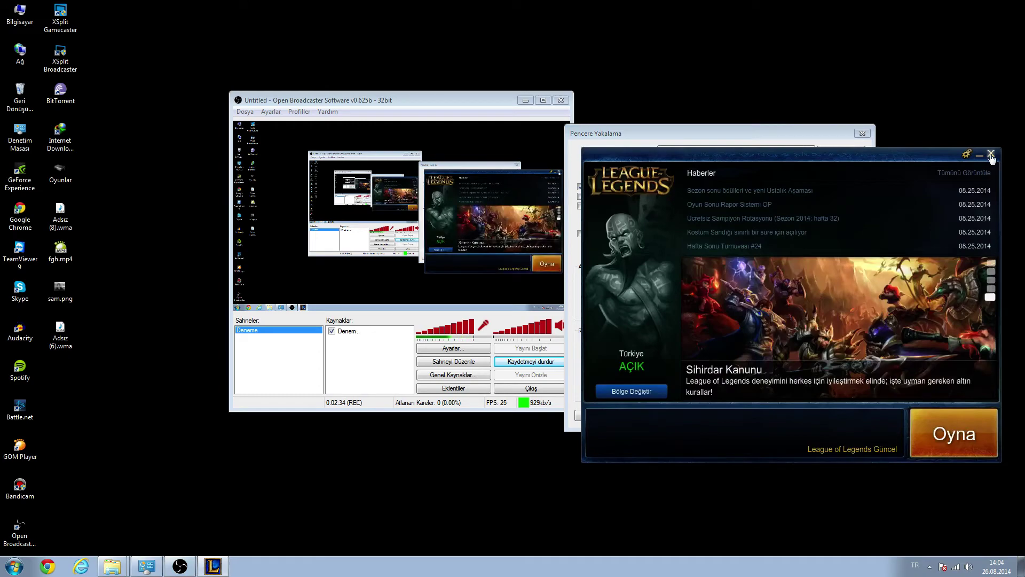
{"action": "left_click", "coordinate": [990, 154]}
{"action": "double_click", "coordinate": [60, 170]}
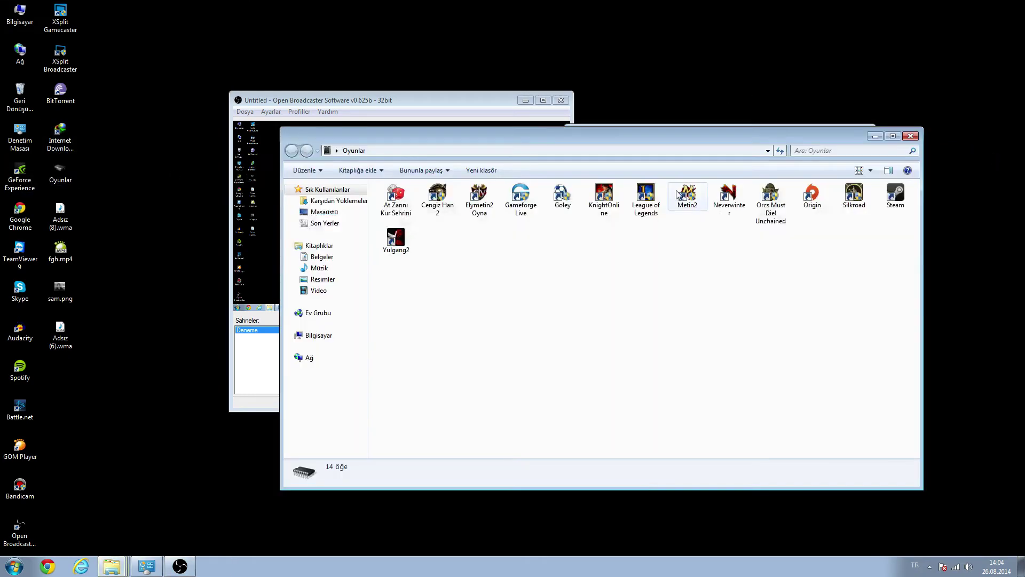
{"action": "left_click", "coordinate": [646, 195]}
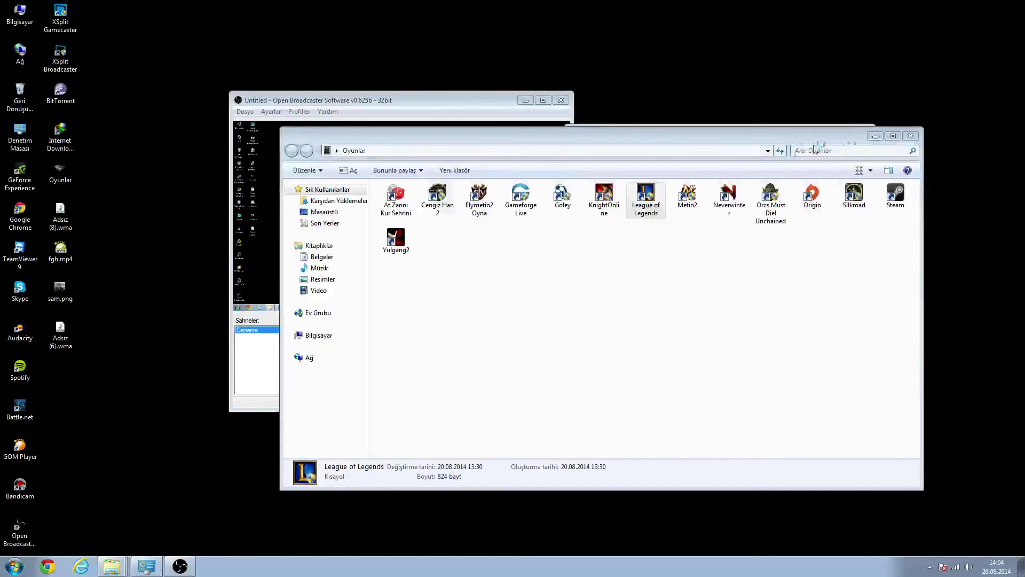
{"action": "left_click", "coordinate": [900, 136]}
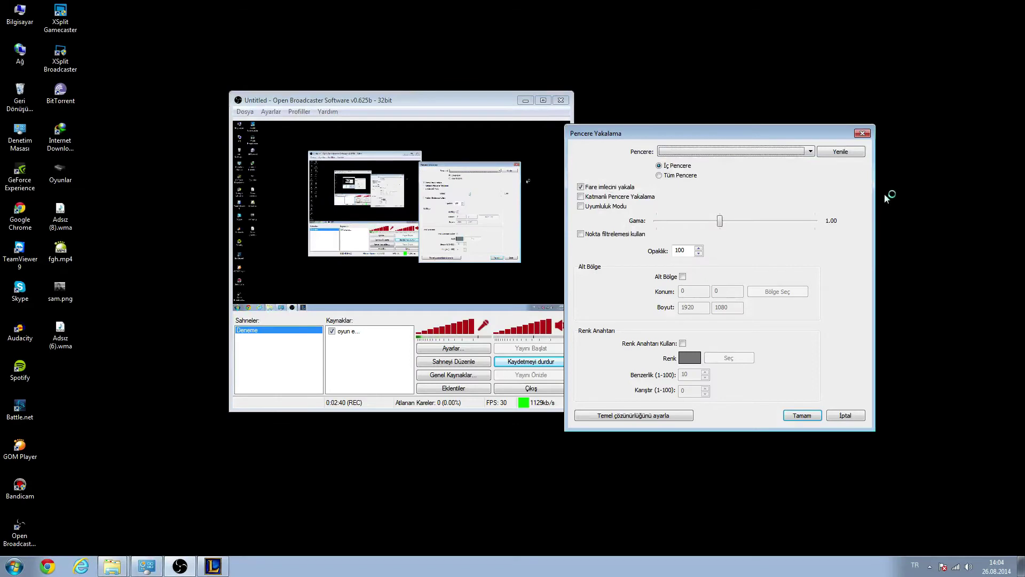
{"action": "left_click", "coordinate": [847, 416]}
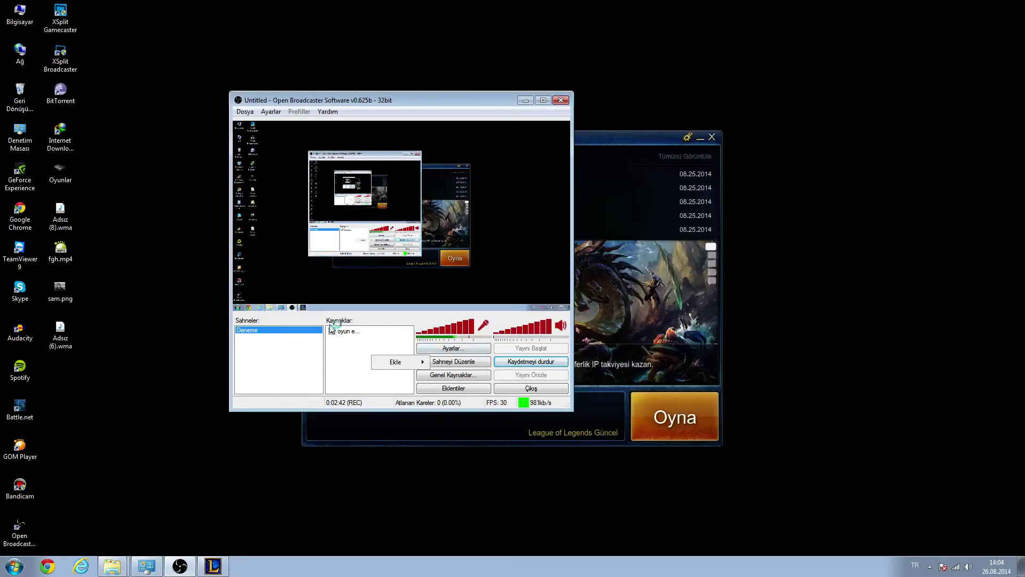
{"action": "right_click", "coordinate": [353, 331]}
{"action": "left_click", "coordinate": [406, 409]}
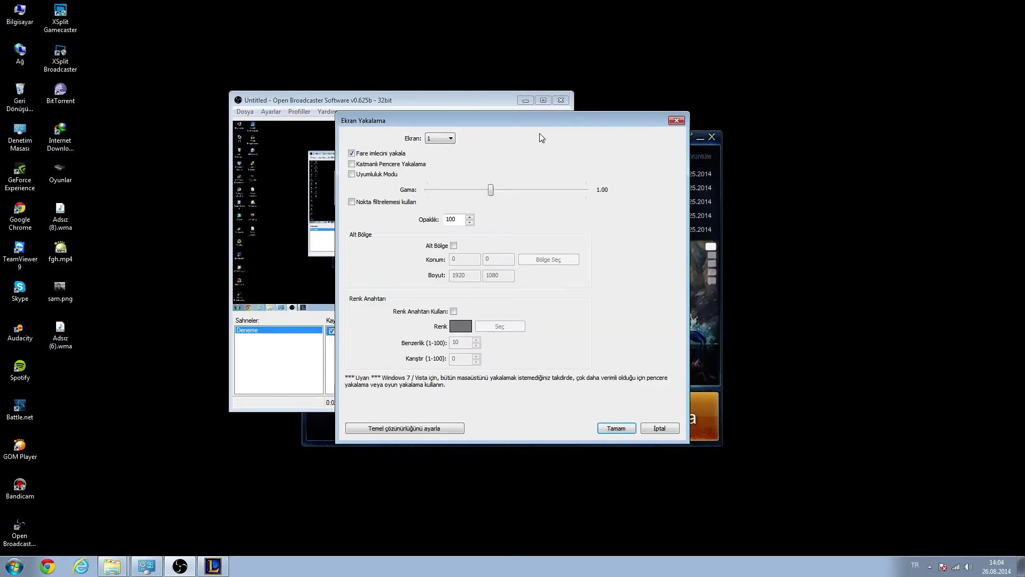
{"action": "left_click", "coordinate": [677, 120]}
Add a window capture source named "oyun ekranı" to the Deneme scene, capturing the PVP.net Patcher window
{"action": "right_click", "coordinate": [385, 354]}
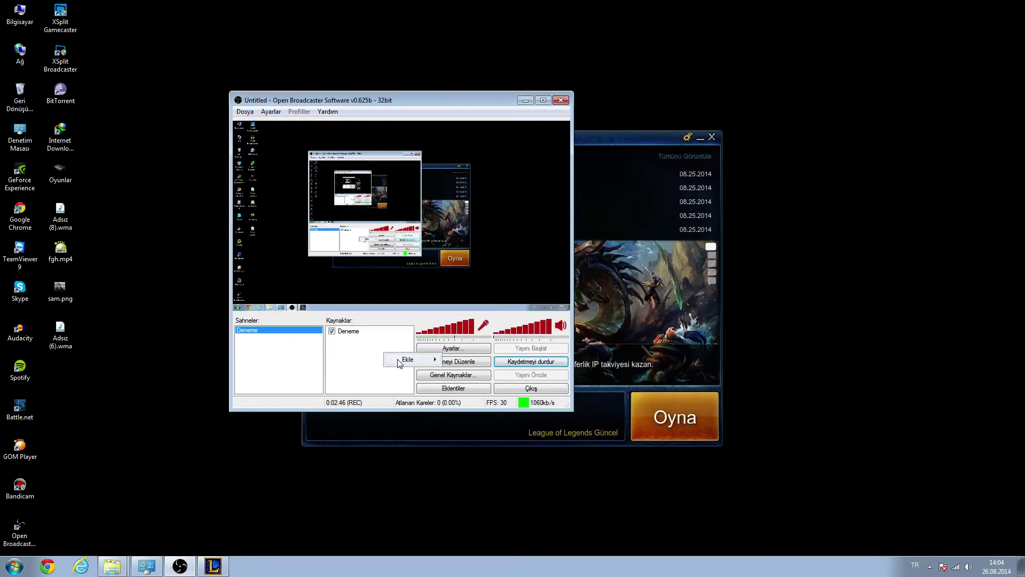
{"action": "mouse_move", "coordinate": [405, 359]}
{"action": "left_click", "coordinate": [469, 358]}
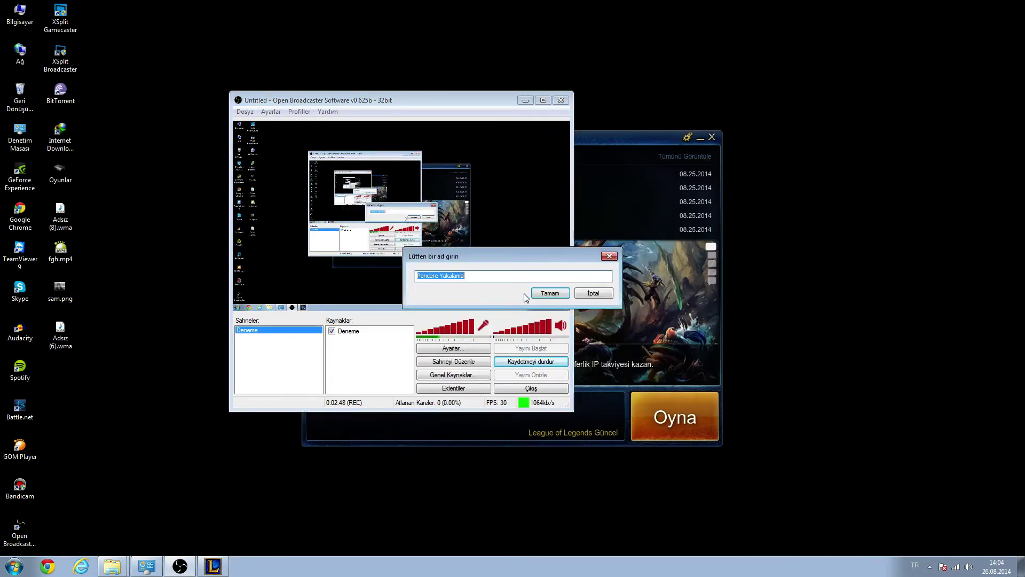
{"action": "type", "text": "oyun ekranı"}
{"action": "key", "text": "Return"}
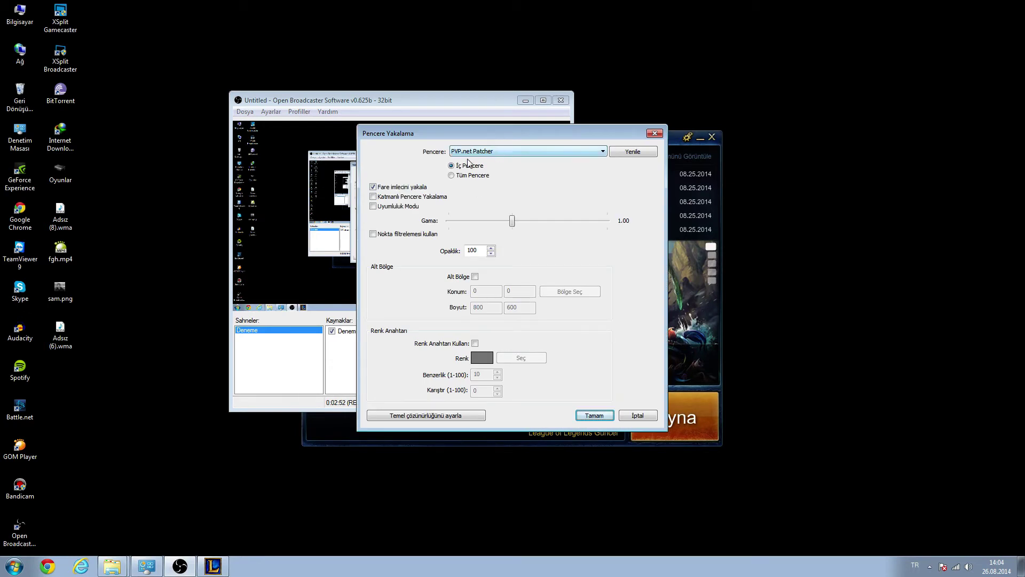
{"action": "left_click_drag", "start_coordinate": [513, 133], "coordinate": [759, 91]}
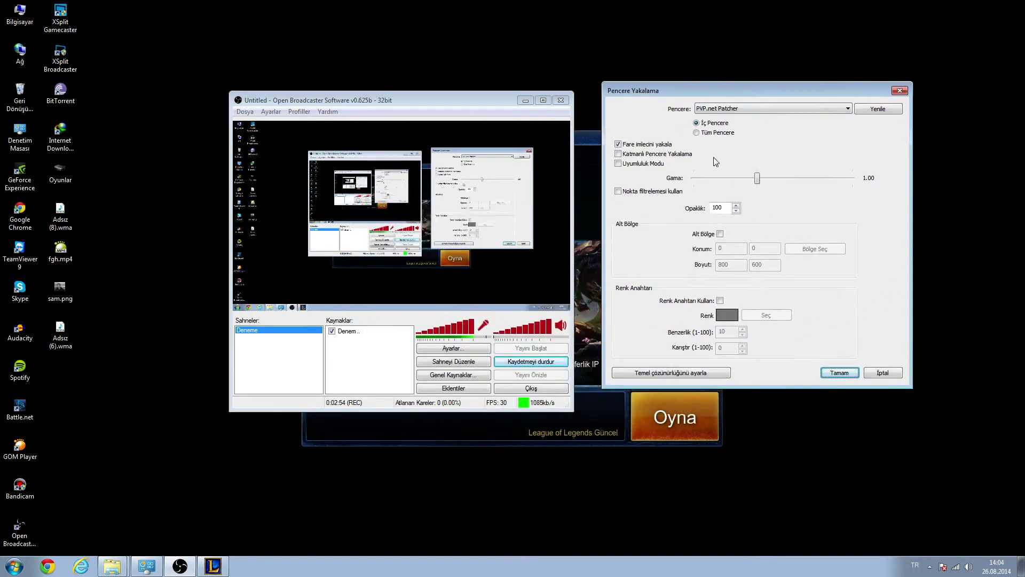
{"action": "left_click", "coordinate": [768, 107]}
{"action": "left_click", "coordinate": [775, 118]}
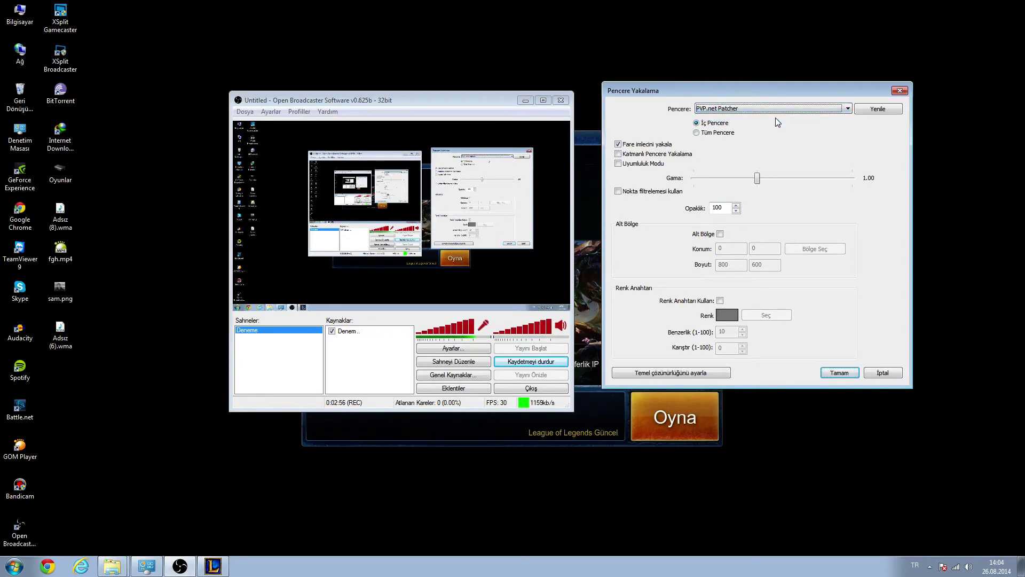
{"action": "left_click", "coordinate": [839, 372]}
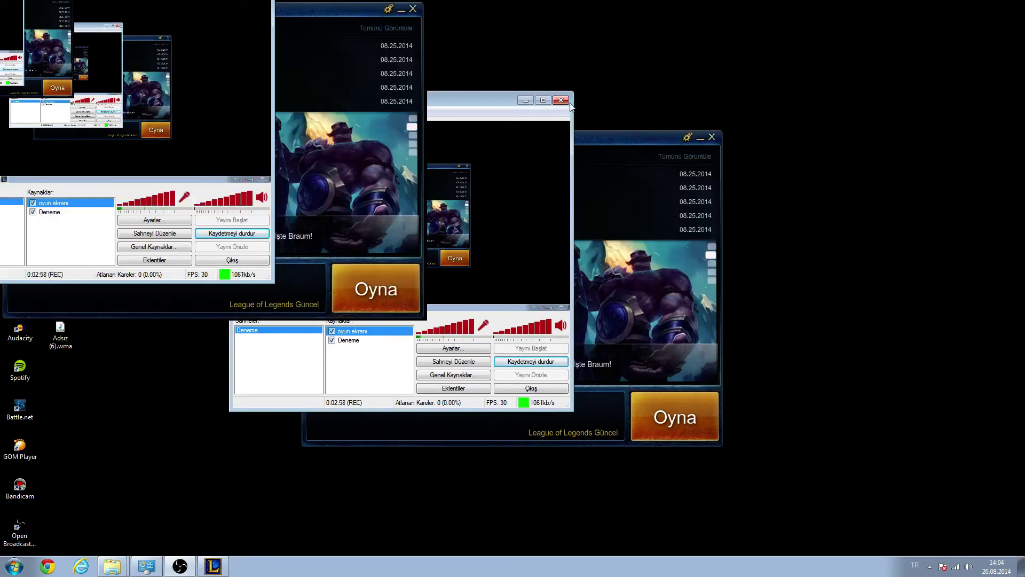
Minimise the League of Legends launcher and centre the oyun ekranı source in the scene
{"action": "left_click", "coordinate": [700, 137]}
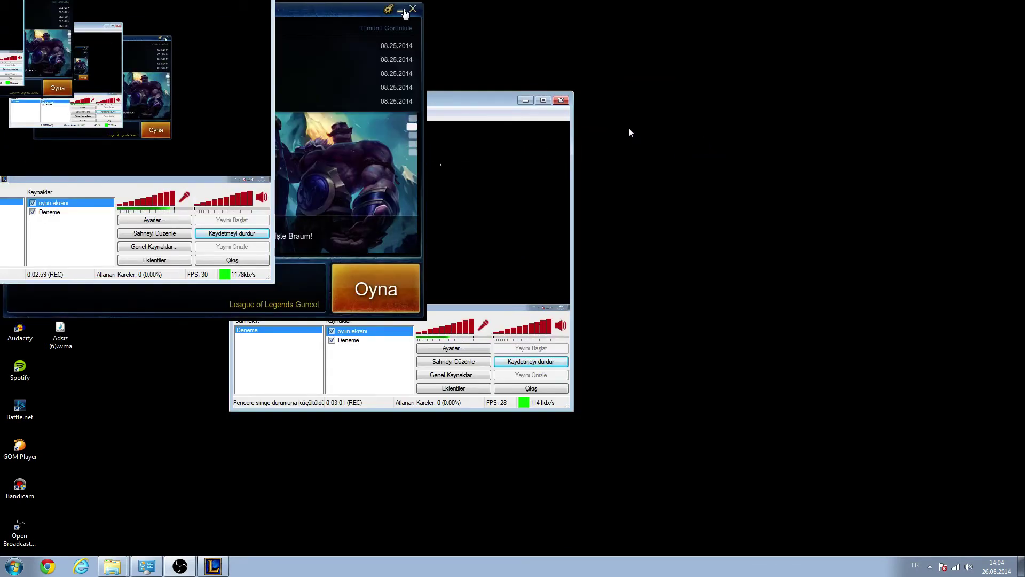
{"action": "left_click_drag", "start_coordinate": [476, 97], "coordinate": [774, 97]}
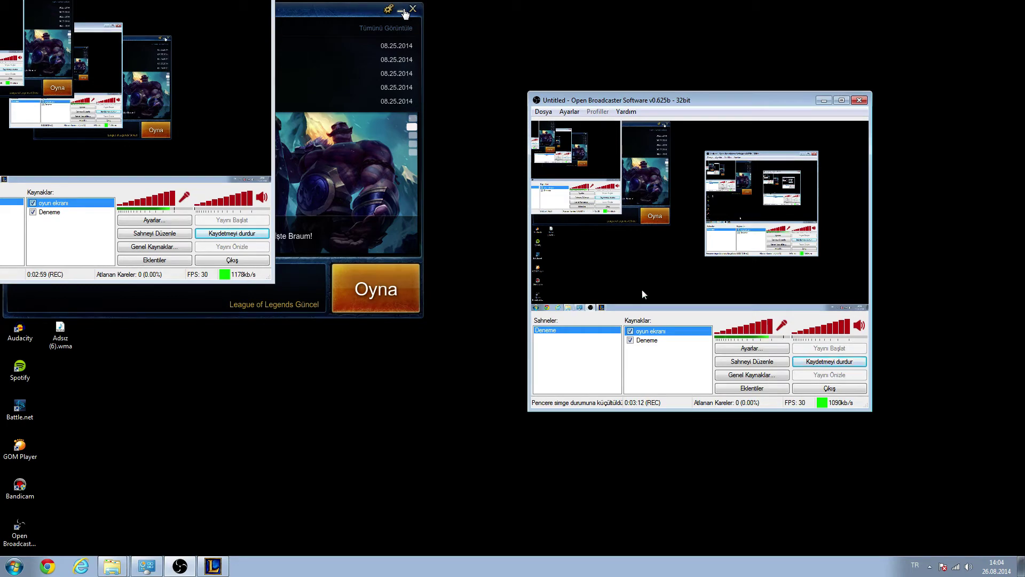
{"action": "right_click", "coordinate": [659, 330]}
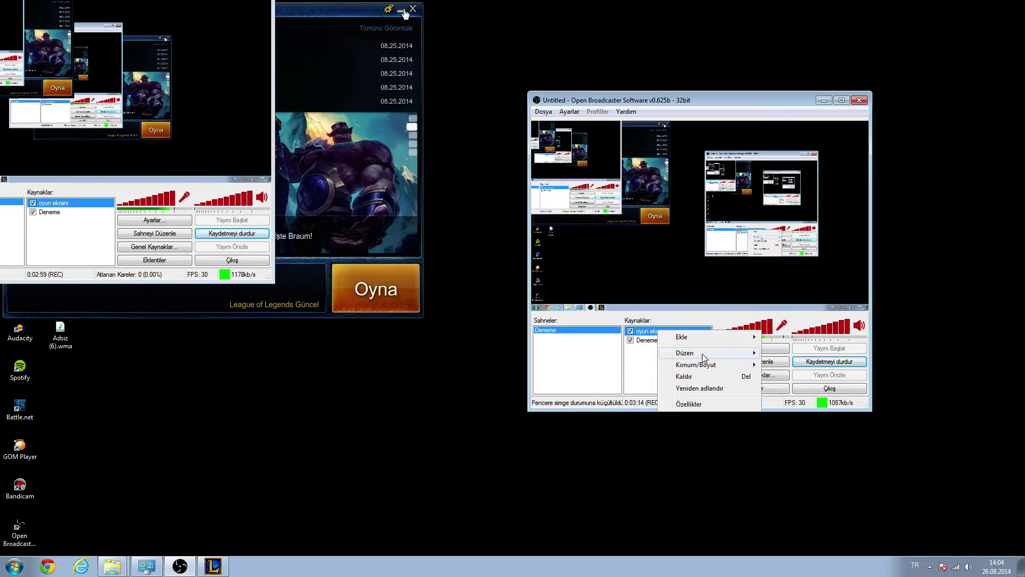
{"action": "mouse_move", "coordinate": [712, 365]}
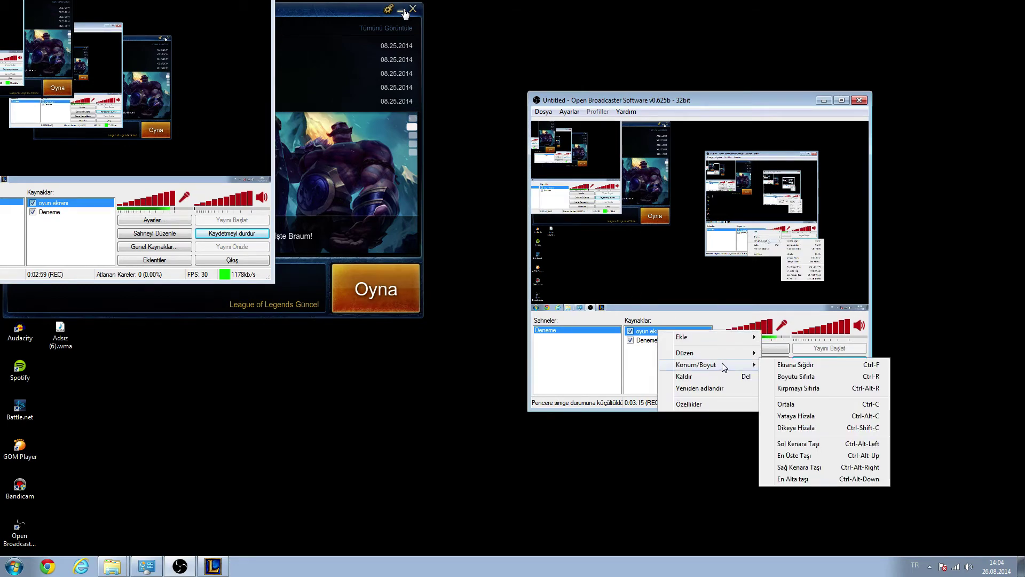
{"action": "left_click", "coordinate": [787, 404]}
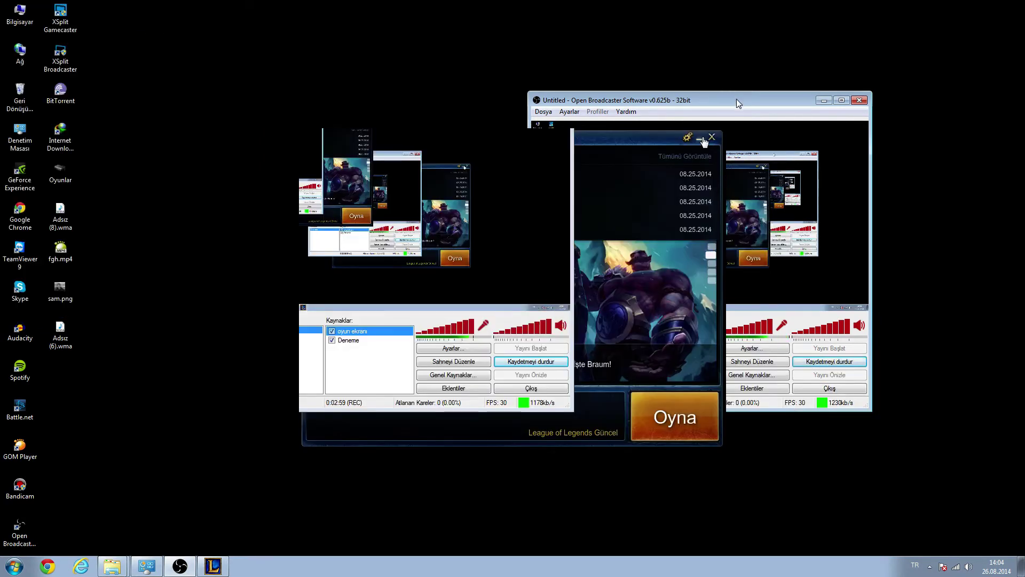
Move the OBS window to mid-screen, and restore and minimise the League of Legends launcher to check its capture
{"action": "left_click_drag", "start_coordinate": [735, 98], "coordinate": [554, 113]}
{"action": "left_click", "coordinate": [213, 565]}
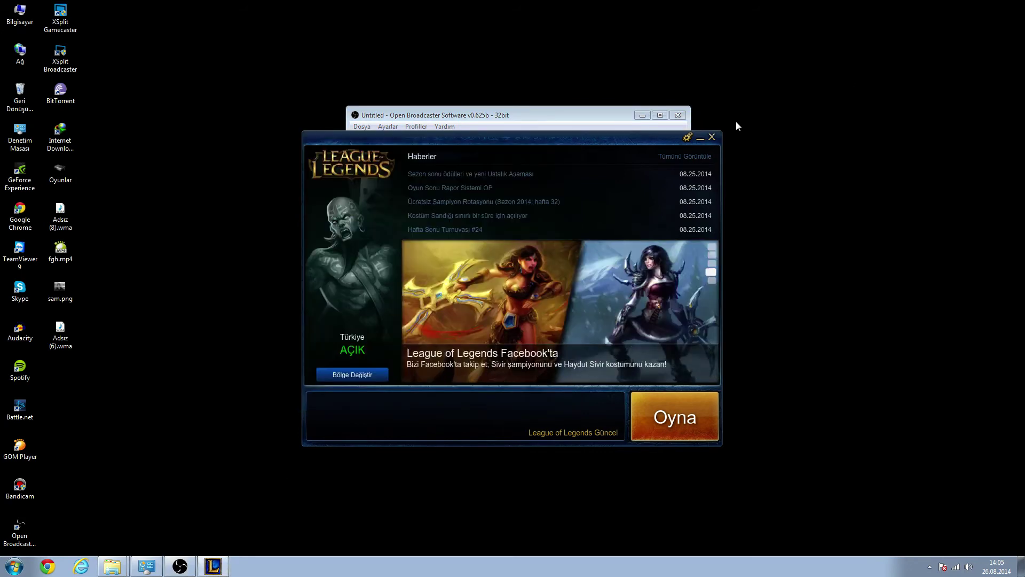
{"action": "left_click", "coordinate": [701, 140]}
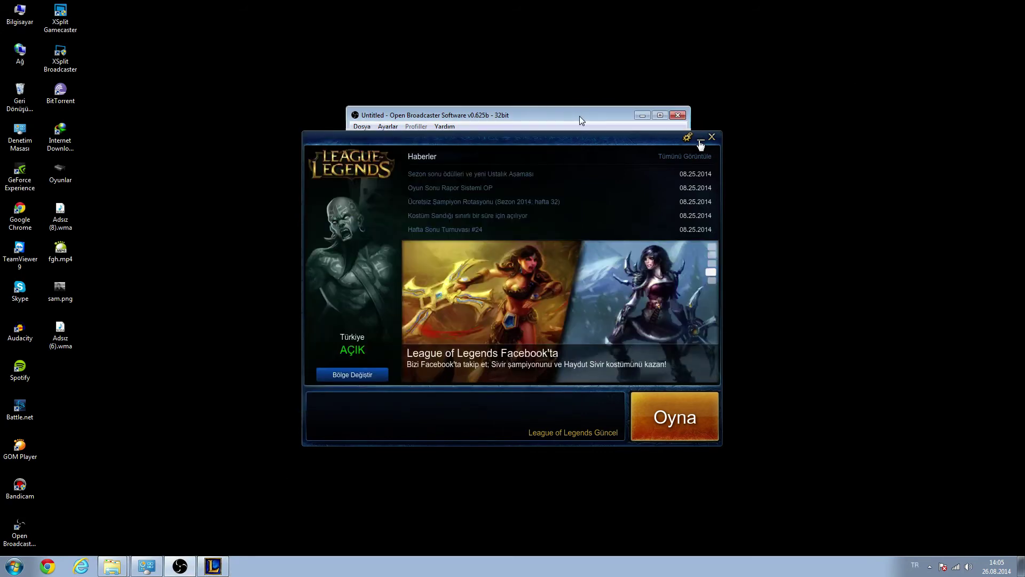
Hide the oyun ekranı source in the Deneme scene and reposition the OBS window to mid-screen
{"action": "left_click_drag", "start_coordinate": [579, 116], "coordinate": [351, 90]}
{"action": "left_click_drag", "start_coordinate": [309, 105], "coordinate": [252, 107]}
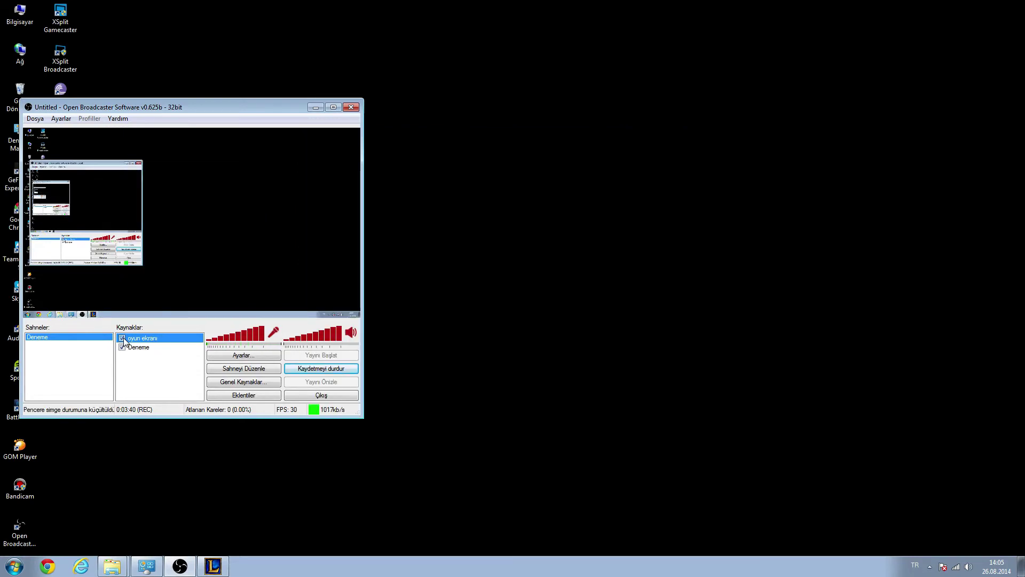
{"action": "left_click", "coordinate": [122, 338]}
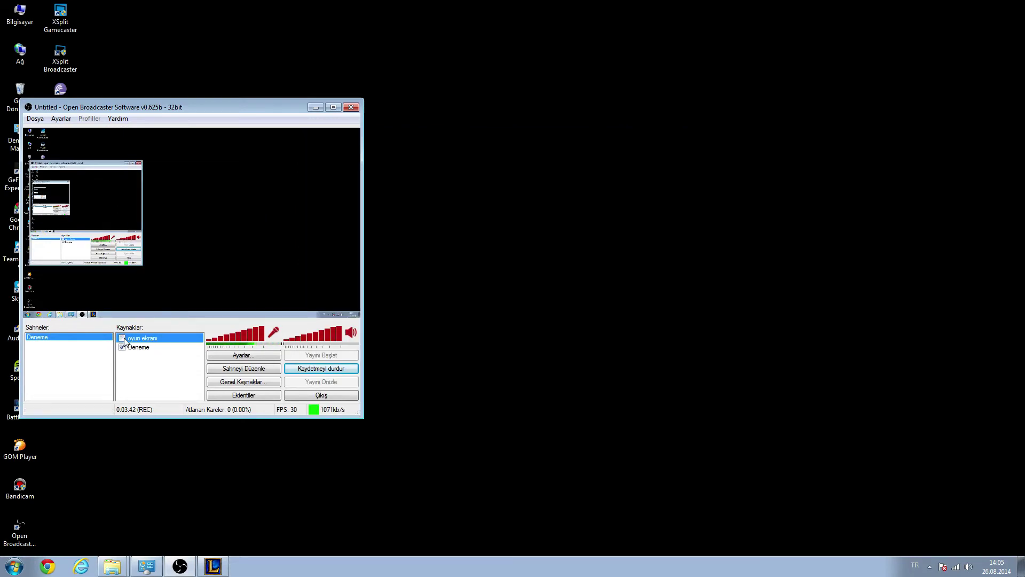
{"action": "left_click_drag", "start_coordinate": [226, 107], "coordinate": [530, 110]}
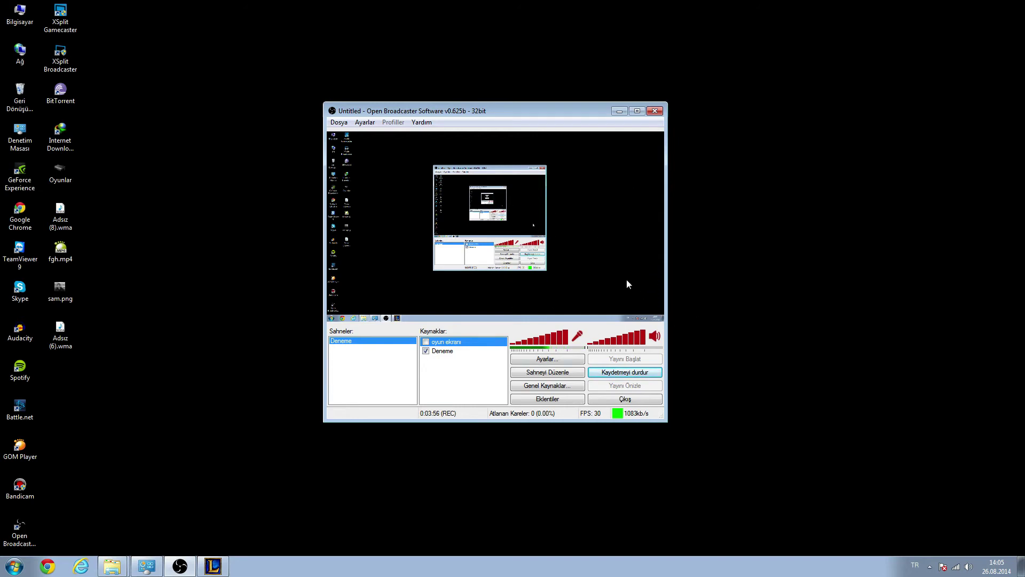
Add an image source named "resim" to the Deneme scene, using sam.png from the desktop
{"action": "right_click", "coordinate": [444, 371]}
{"action": "mouse_move", "coordinate": [491, 378]}
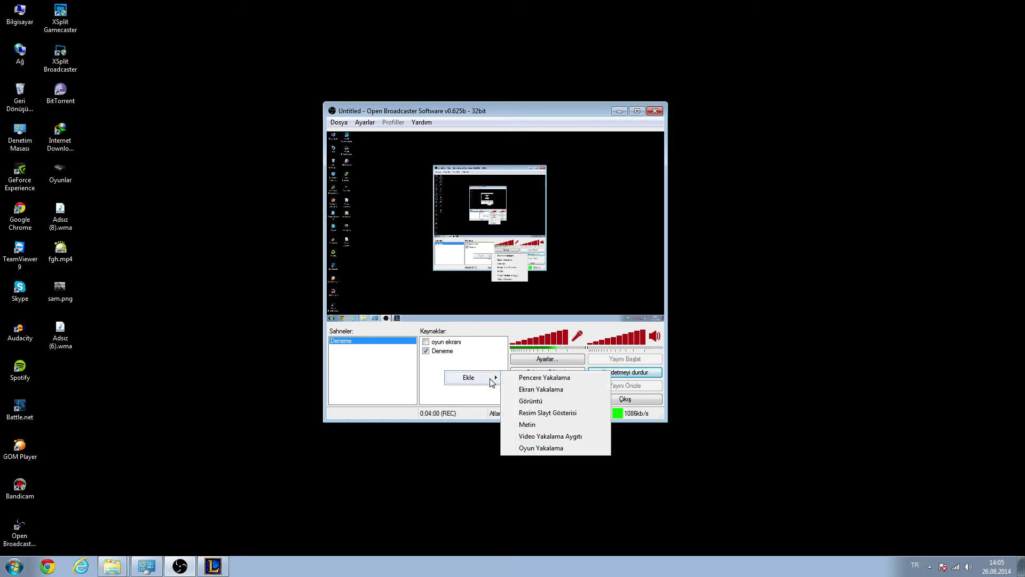
{"action": "left_click", "coordinate": [551, 400]}
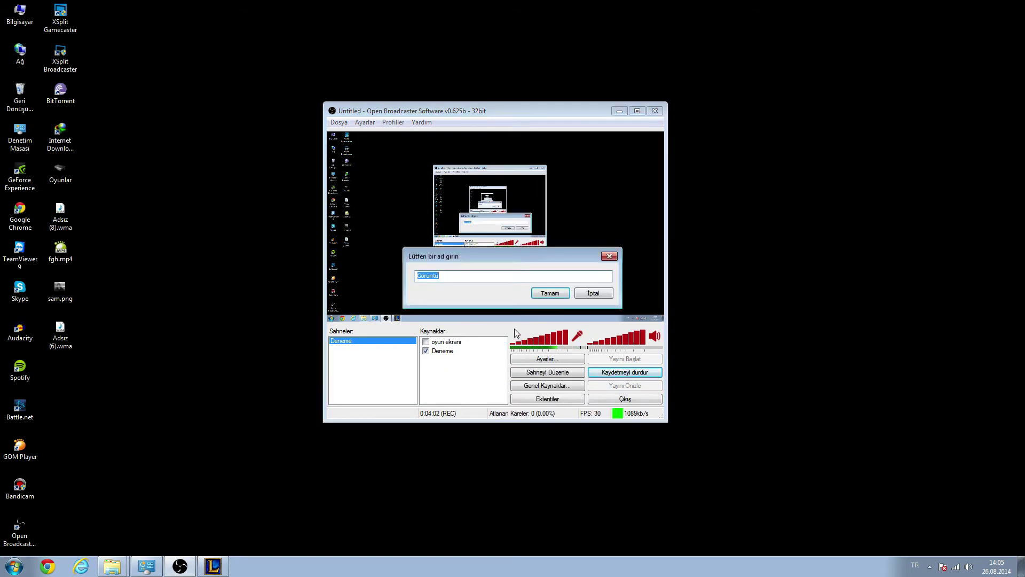
{"action": "type", "text": "res"}
{"action": "key", "text": "Return"}
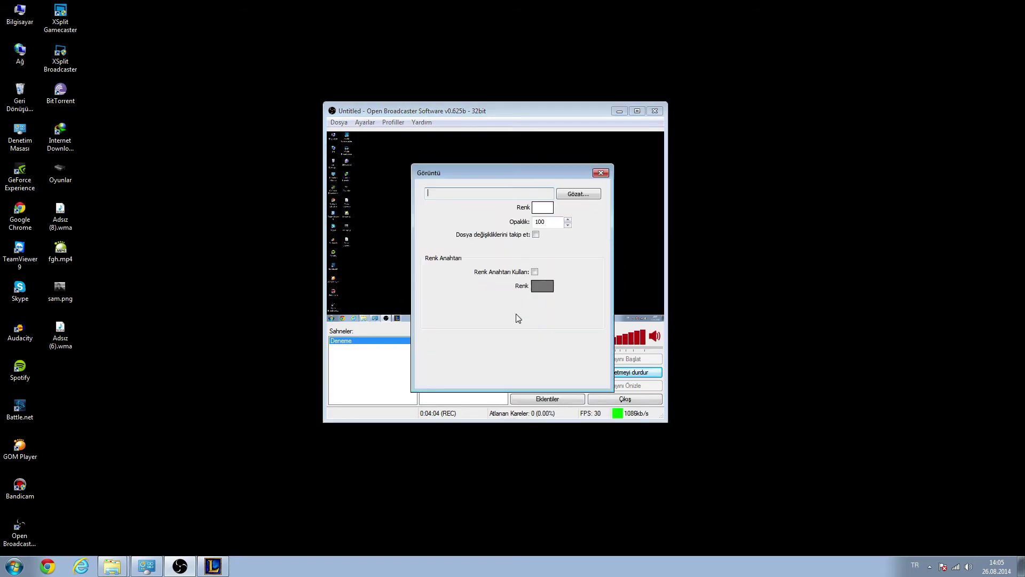
{"action": "left_click", "coordinate": [581, 194]}
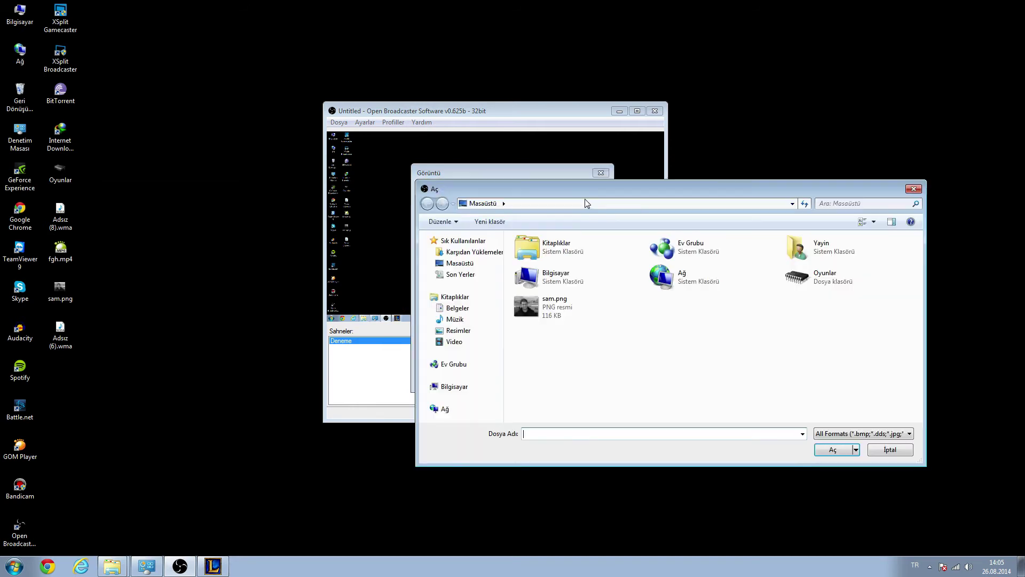
{"action": "double_click", "coordinate": [562, 306]}
{"action": "left_click", "coordinate": [540, 377]}
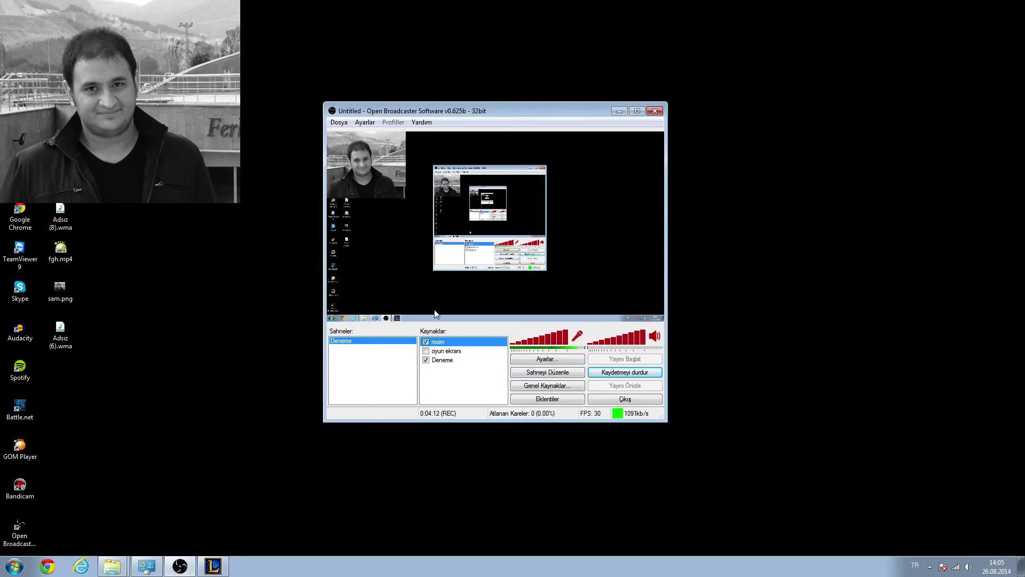
Align the resim source to the bottom and right edges of the scene, and hide it
{"action": "right_click", "coordinate": [440, 344]}
{"action": "mouse_move", "coordinate": [487, 379]}
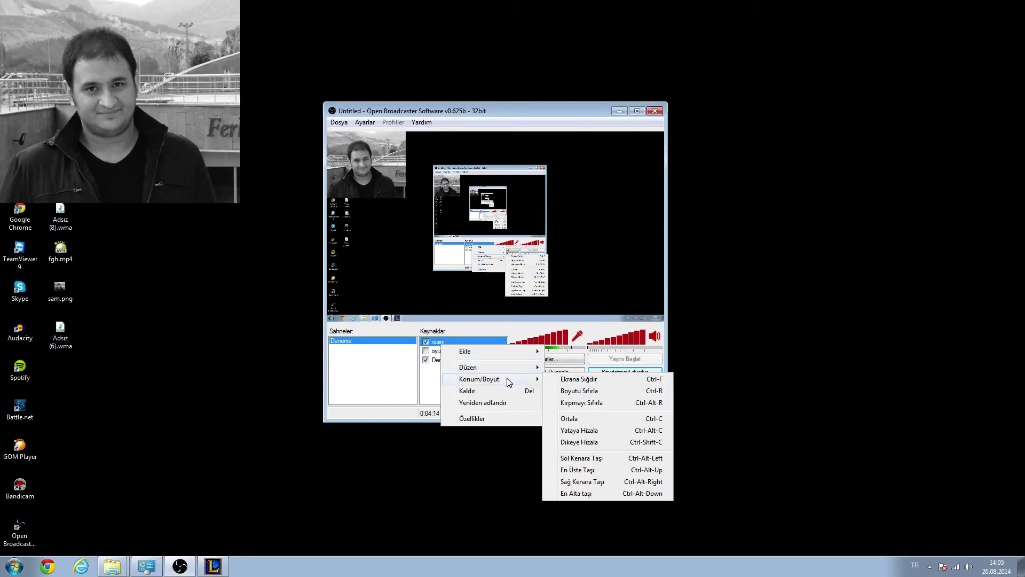
{"action": "left_click", "coordinate": [580, 493]}
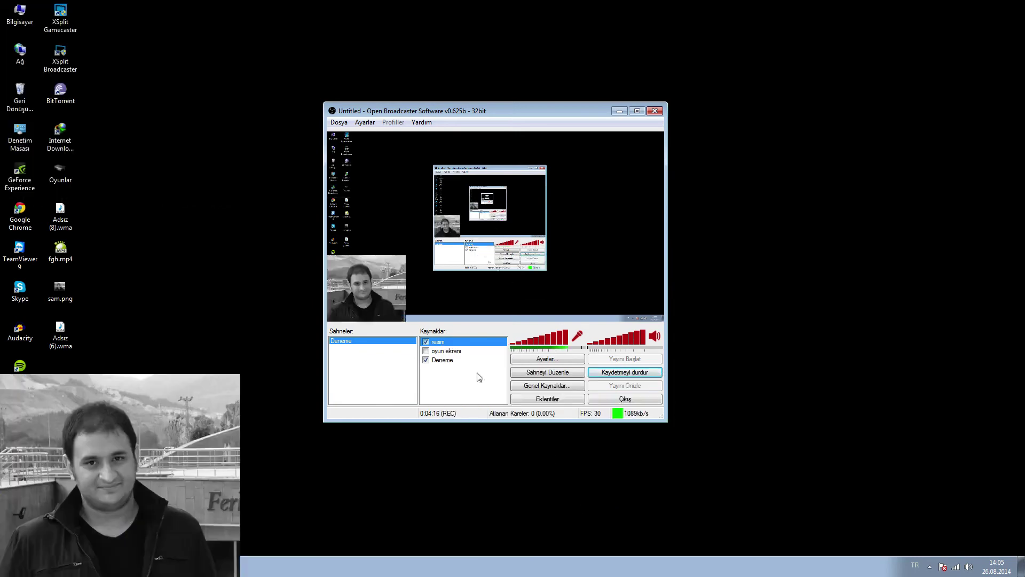
{"action": "right_click", "coordinate": [442, 342]}
{"action": "mouse_move", "coordinate": [507, 379]}
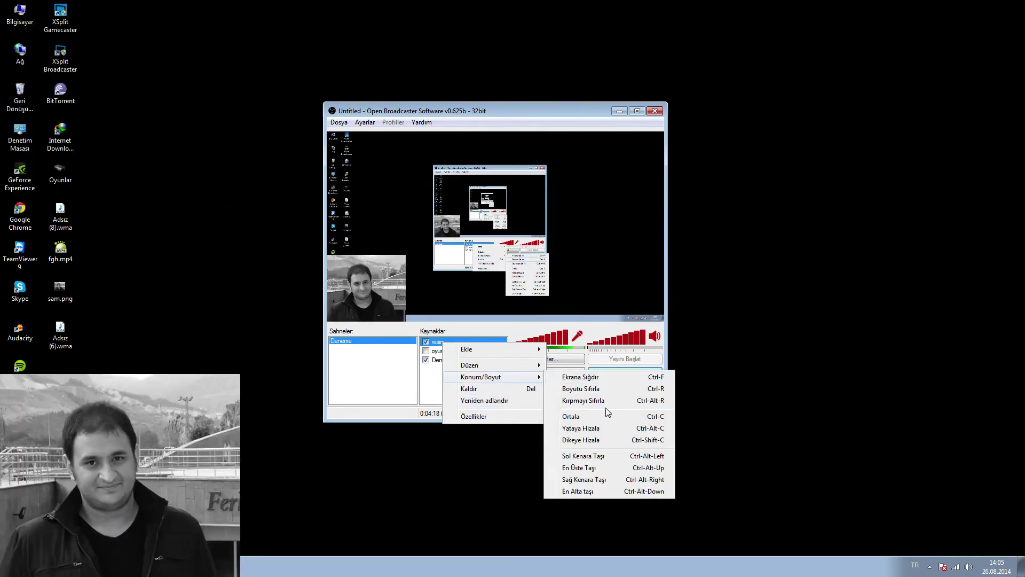
{"action": "left_click", "coordinate": [610, 479]}
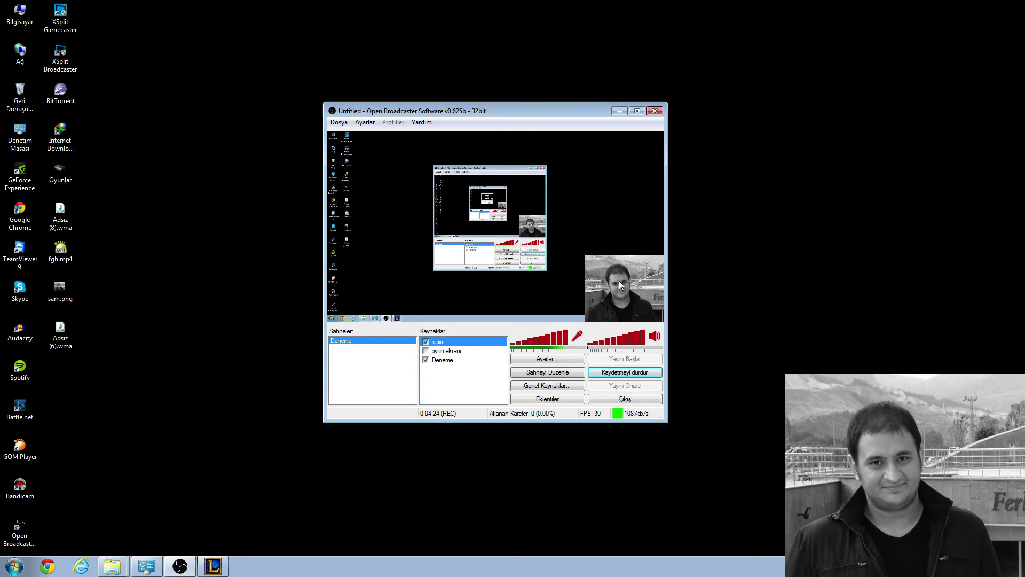
{"action": "left_click", "coordinate": [425, 342]}
{"action": "left_click", "coordinate": [425, 350]}
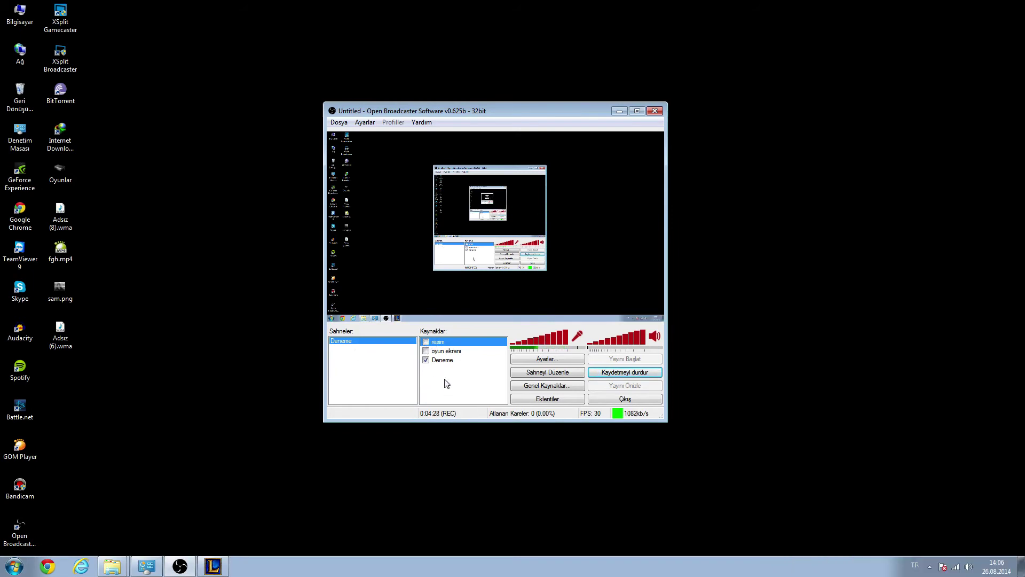
Try to add a video capture device source named "kamera" to the Deneme scene
{"action": "right_click", "coordinate": [446, 383]}
{"action": "mouse_move", "coordinate": [475, 385]}
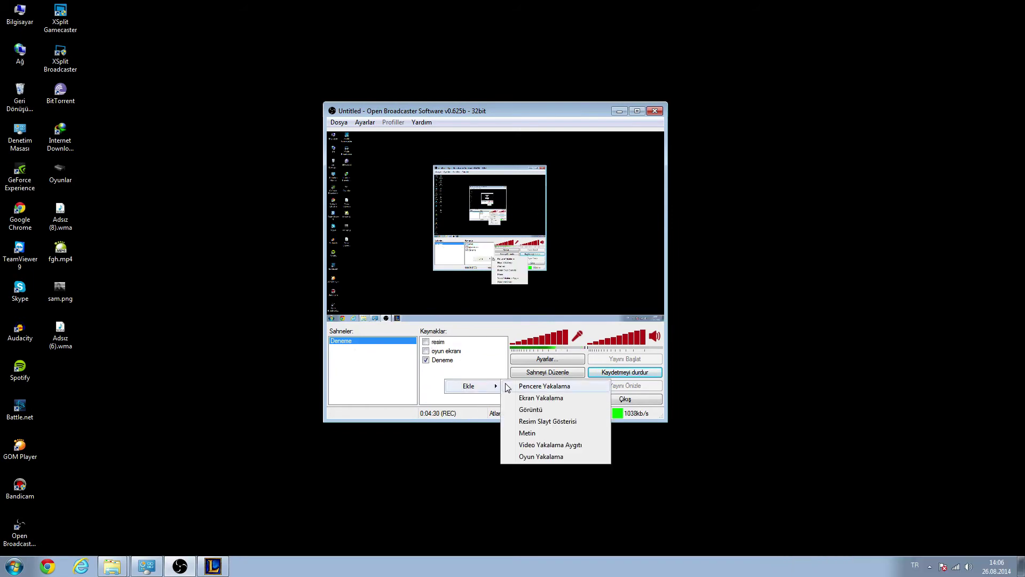
{"action": "left_click", "coordinate": [536, 446]}
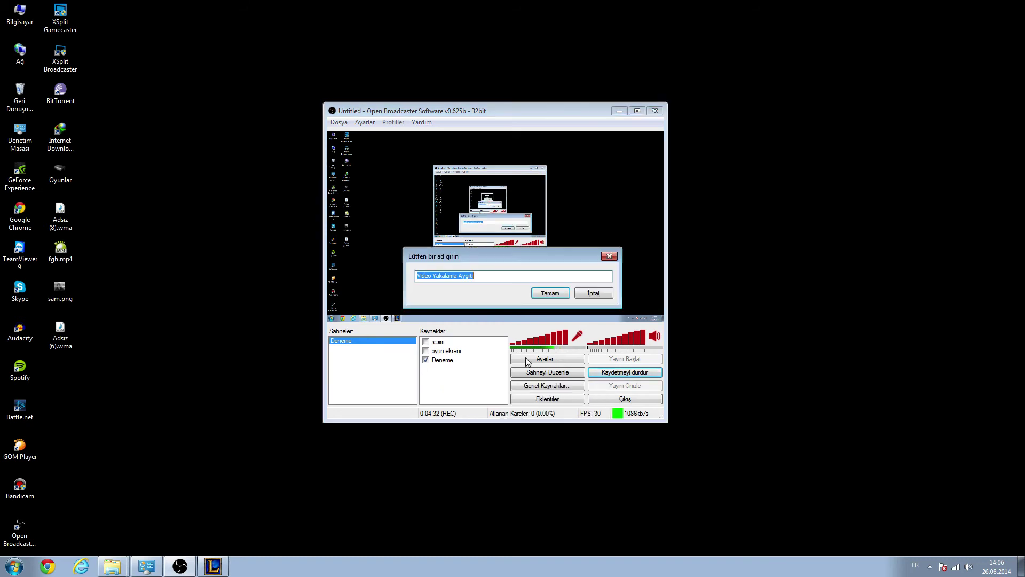
{"action": "type", "text": "kamera"}
{"action": "left_click", "coordinate": [550, 293]}
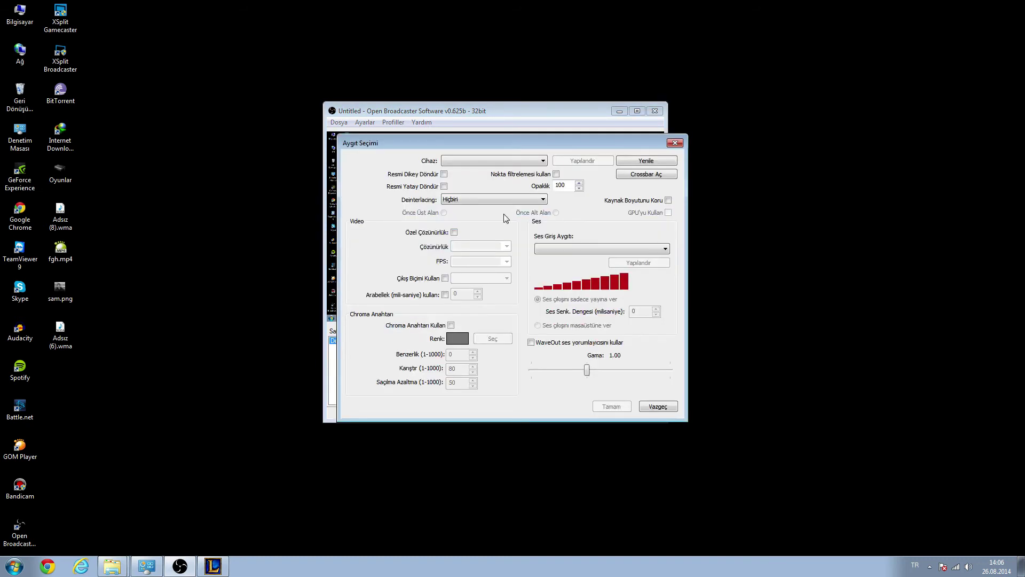
{"action": "left_click_drag", "start_coordinate": [498, 136], "coordinate": [779, 128]}
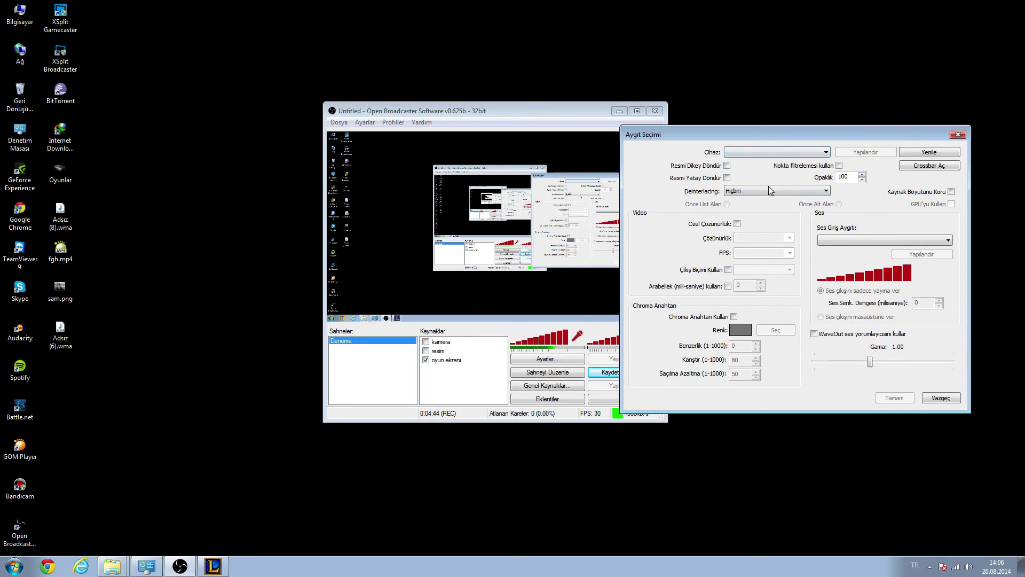
{"action": "left_click", "coordinate": [941, 398]}
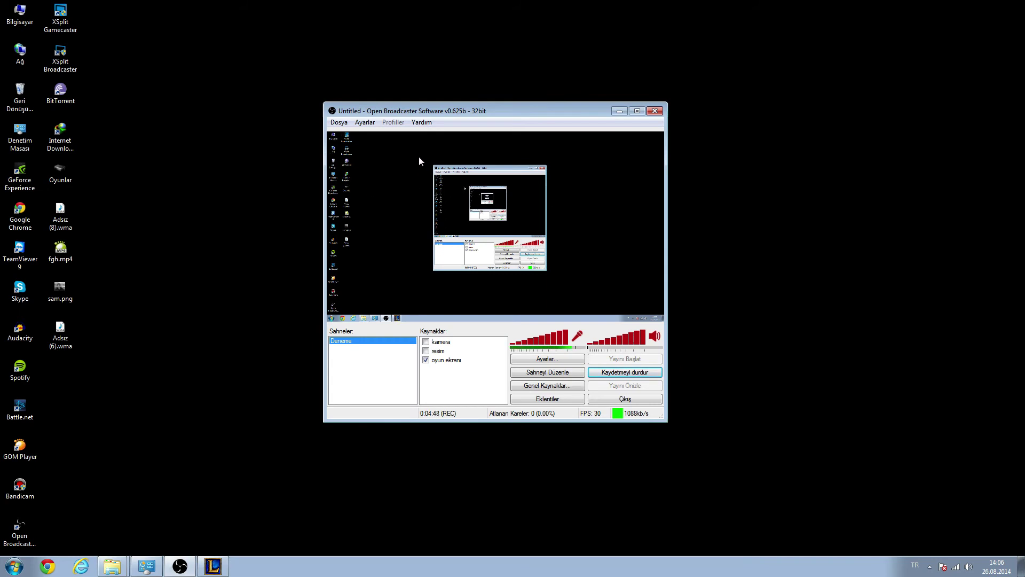
{"action": "right_click", "coordinate": [443, 343]}
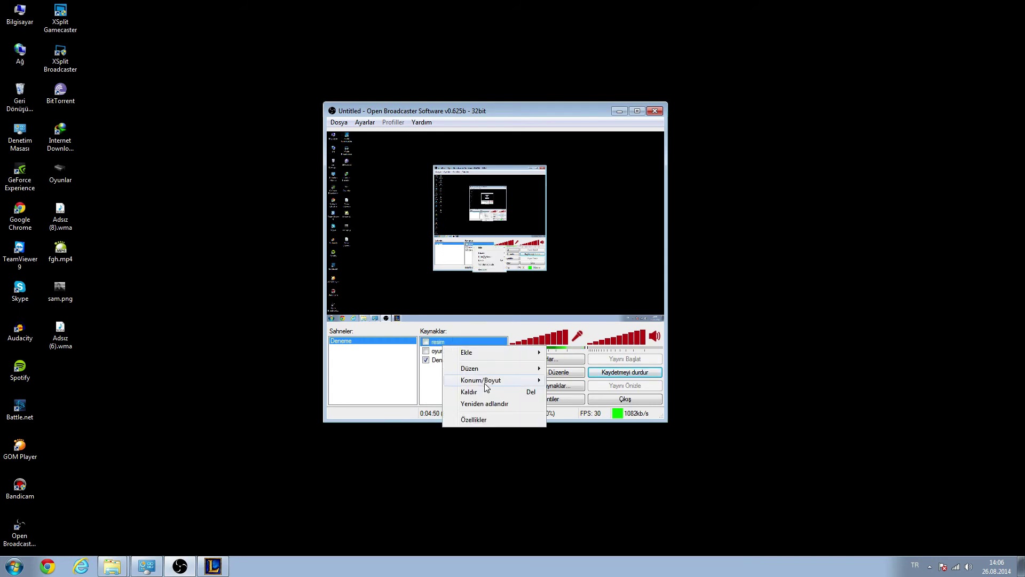
{"action": "left_click", "coordinate": [428, 384]}
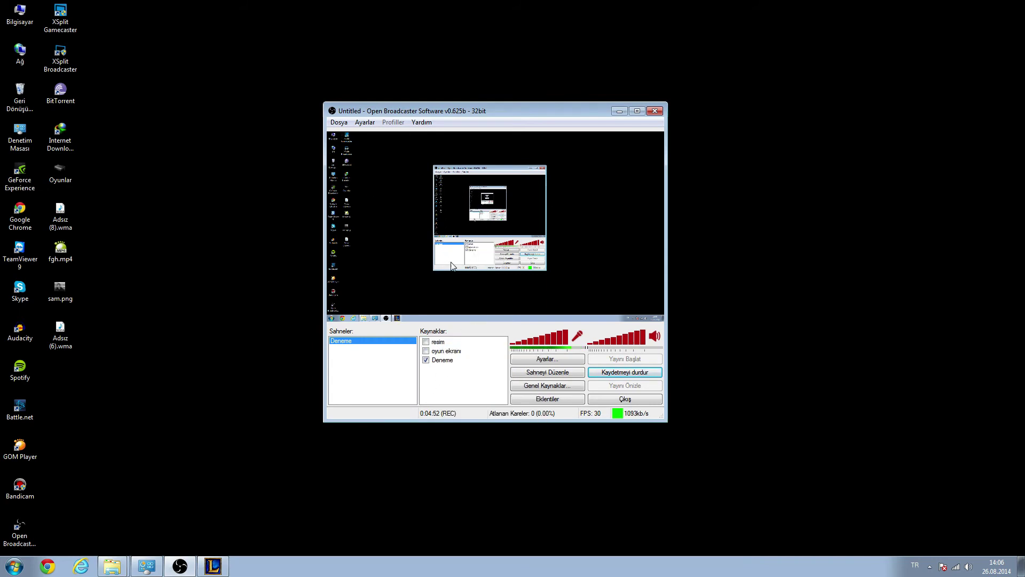